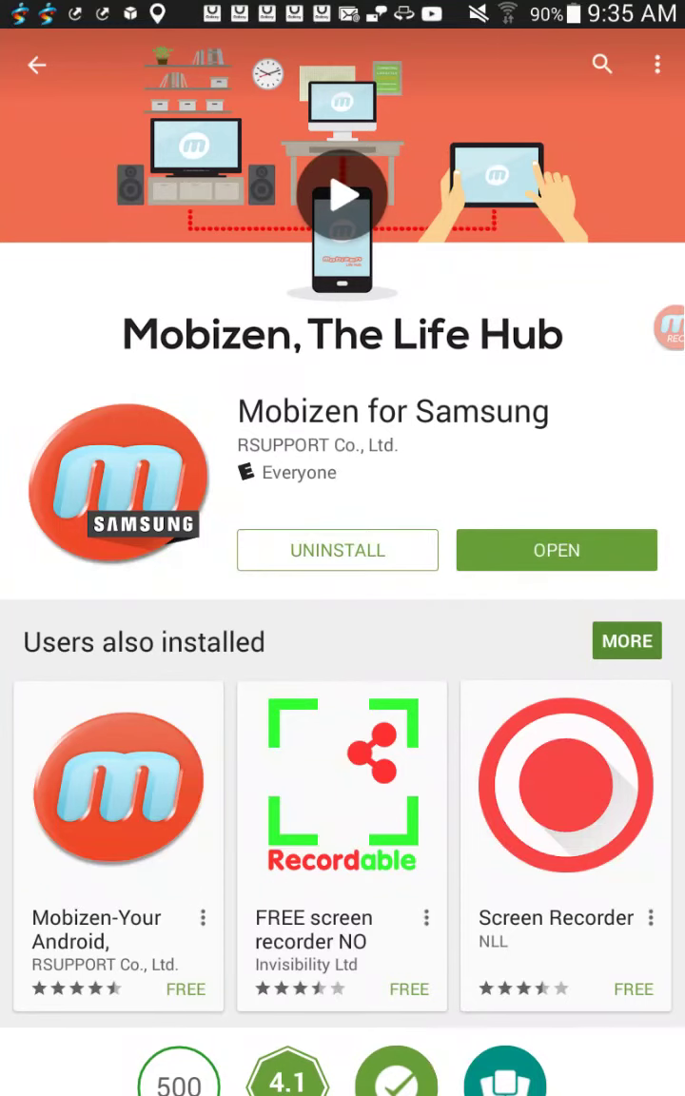
# Leave the Mobizen for Samsung Play Store page for the tablet's home screen.
pyautogui.press('Home')
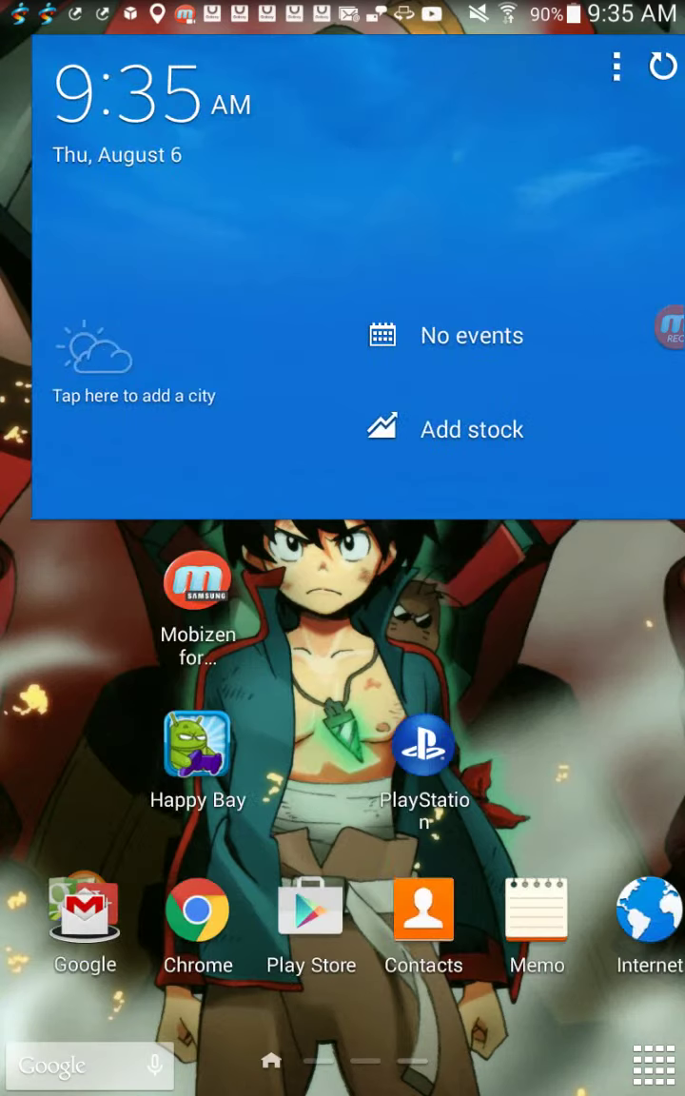
# Tour the home pages to GALAXY Apps, then page the app drawer to YouTube's page.
pyautogui.moveTo(475, 666); pyautogui.dragTo(381, 666)
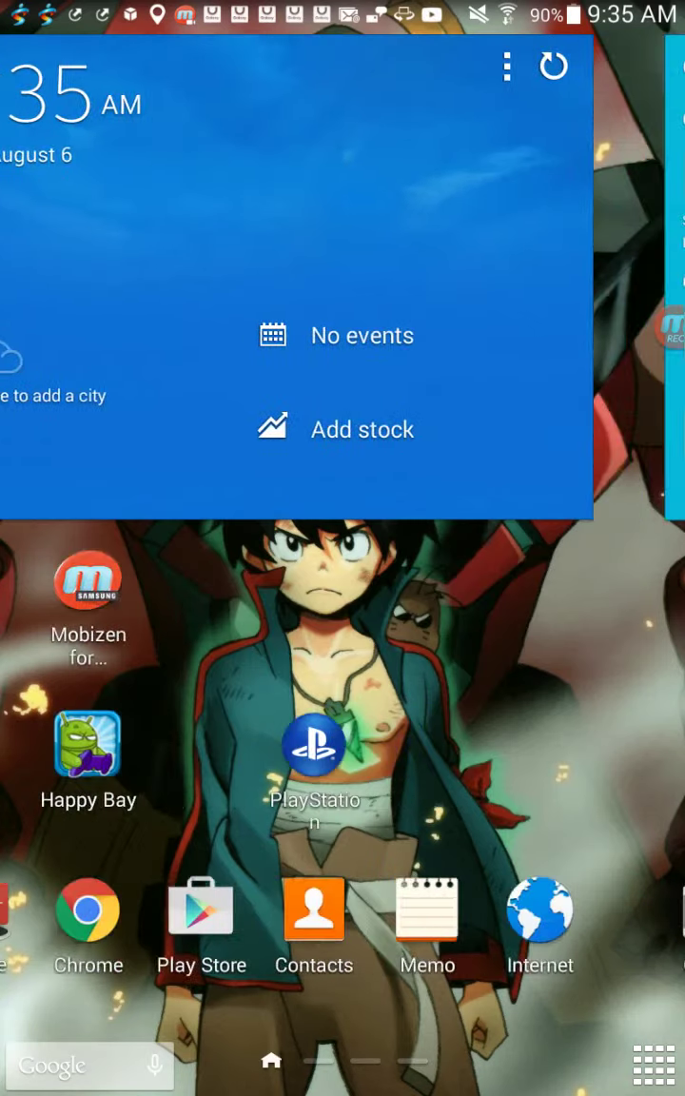
pyautogui.moveTo(476, 666); pyautogui.dragTo(143, 666)
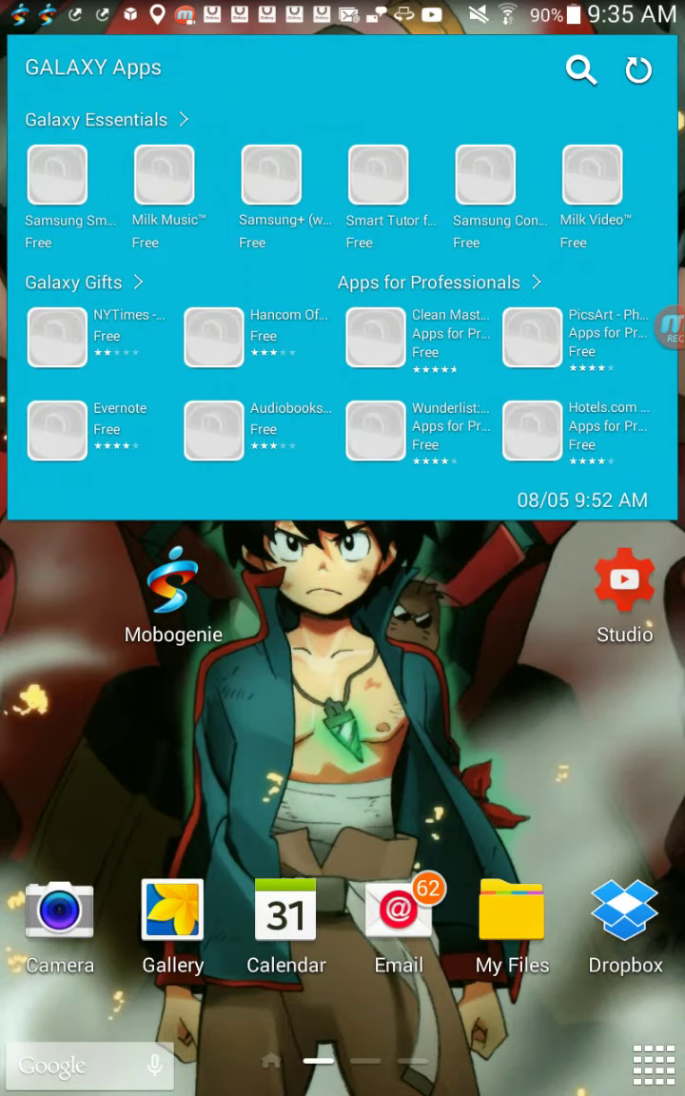
pyautogui.click(654, 1064)
pyautogui.moveTo(476, 190); pyautogui.dragTo(381, 190)
pyautogui.hotkey('alt', 'Tab')
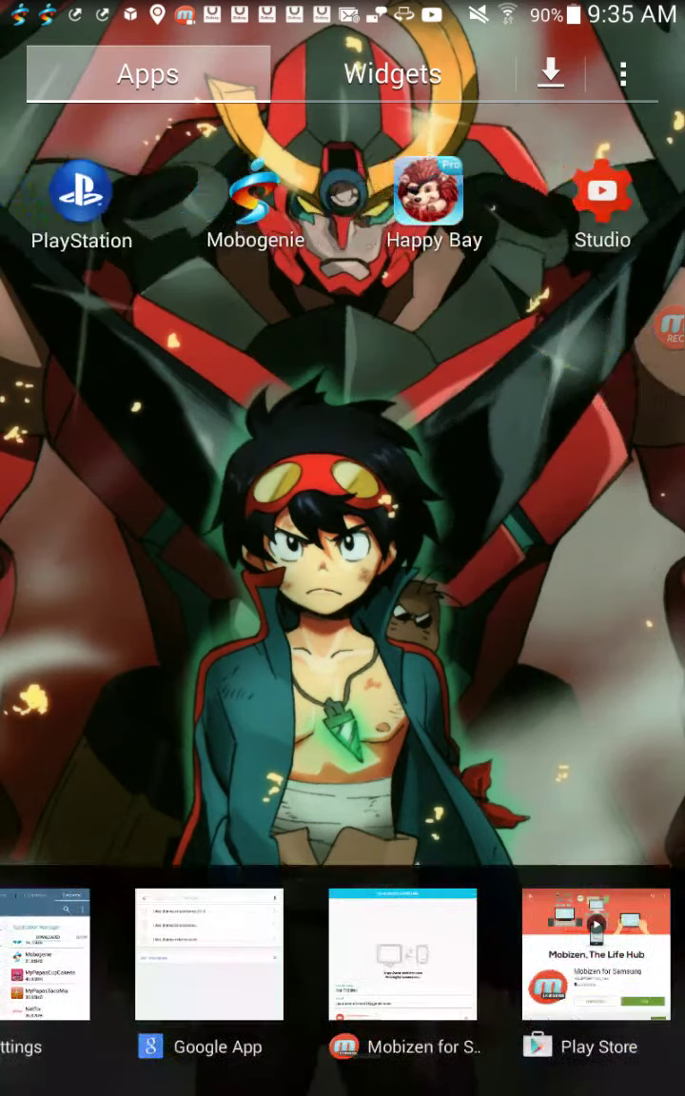
pyautogui.moveTo(524, 286); pyautogui.dragTo(143, 285)
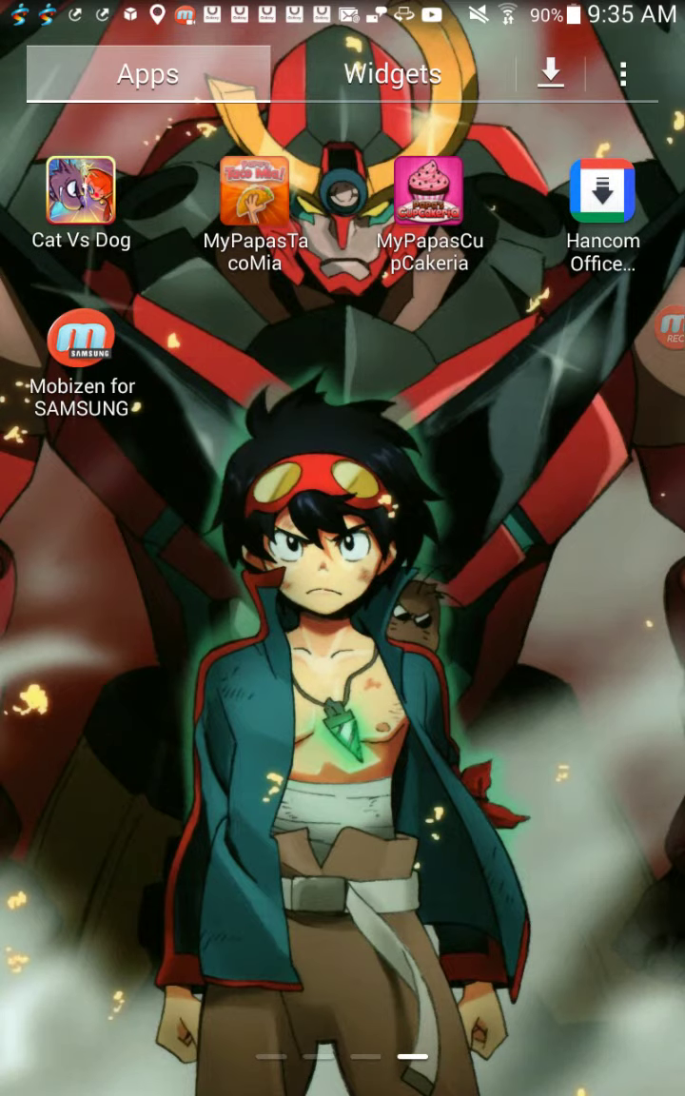
pyautogui.moveTo(523, 476)
pyautogui.mouseDown()
pyautogui.moveTo(143, 476)
pyautogui.moveTo(523, 475)
pyautogui.mouseUp()
pyautogui.moveTo(143, 570)
pyautogui.mouseDown()
pyautogui.moveTo(523, 571)
pyautogui.moveTo(143, 571)
pyautogui.mouseUp()
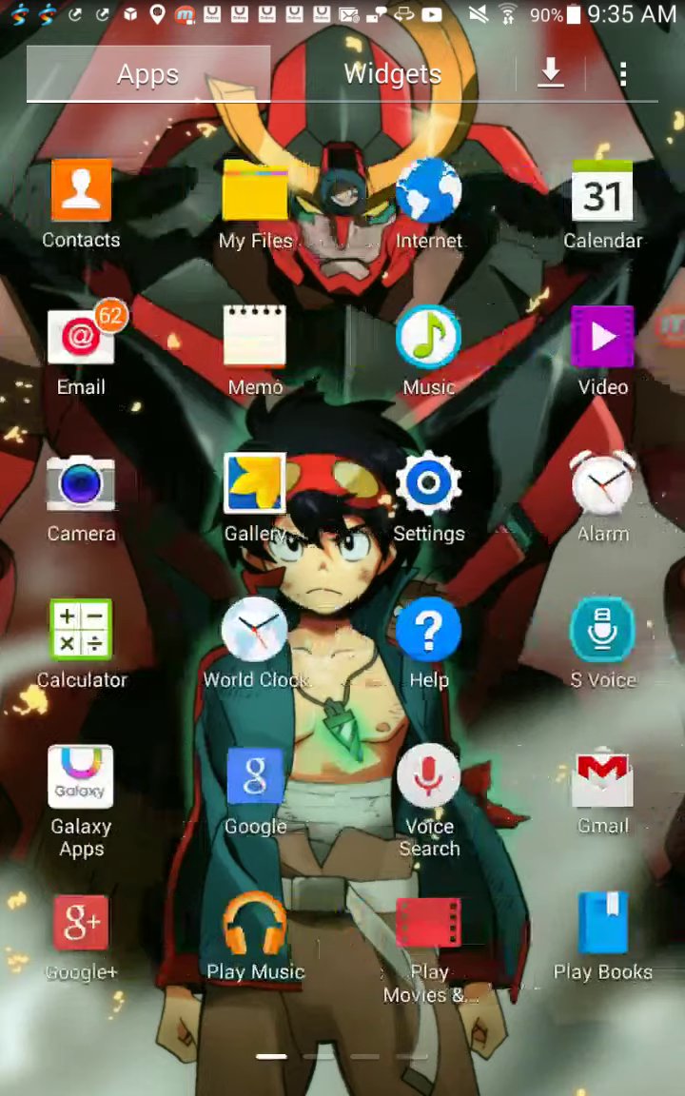
pyautogui.moveTo(523, 571); pyautogui.dragTo(143, 571)
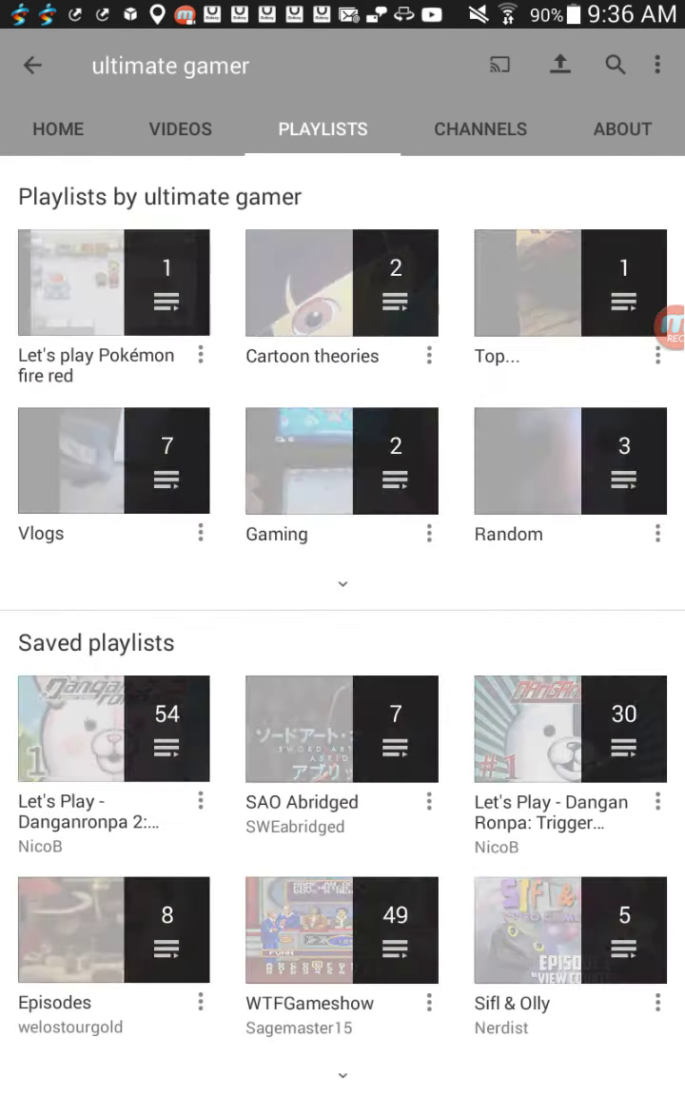
pyautogui.moveTo(143, 571); pyautogui.dragTo(571, 571)
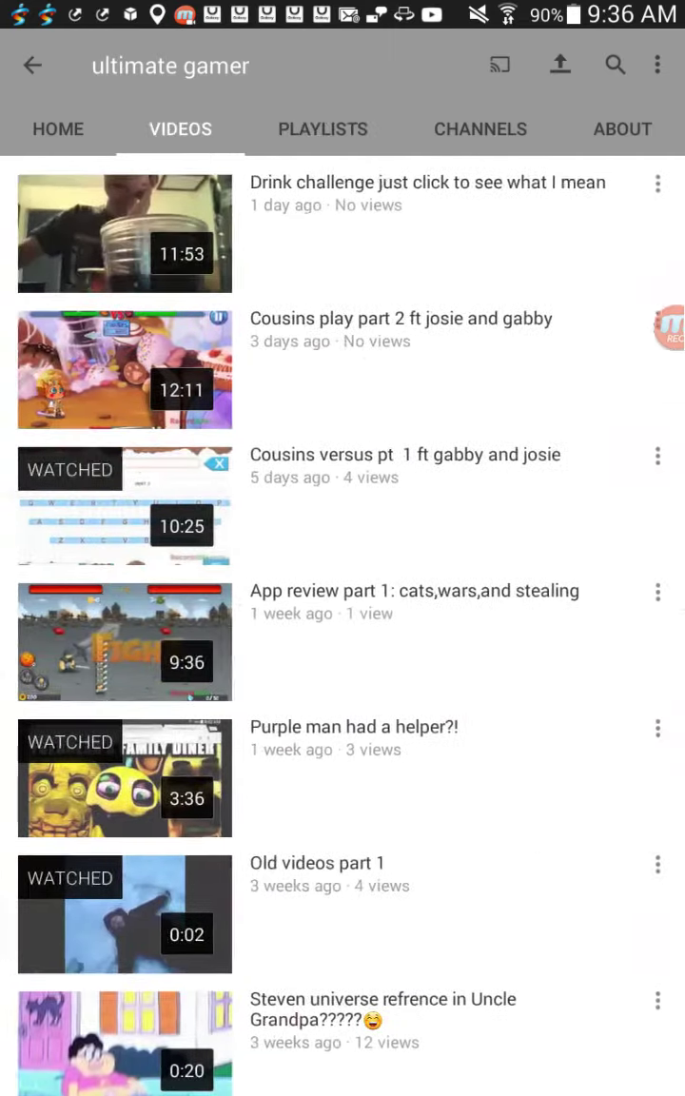
pyautogui.scroll(-4, 342, 571)
pyautogui.scroll(-5, 343, 571)
pyautogui.scroll(-5, 343, 571)
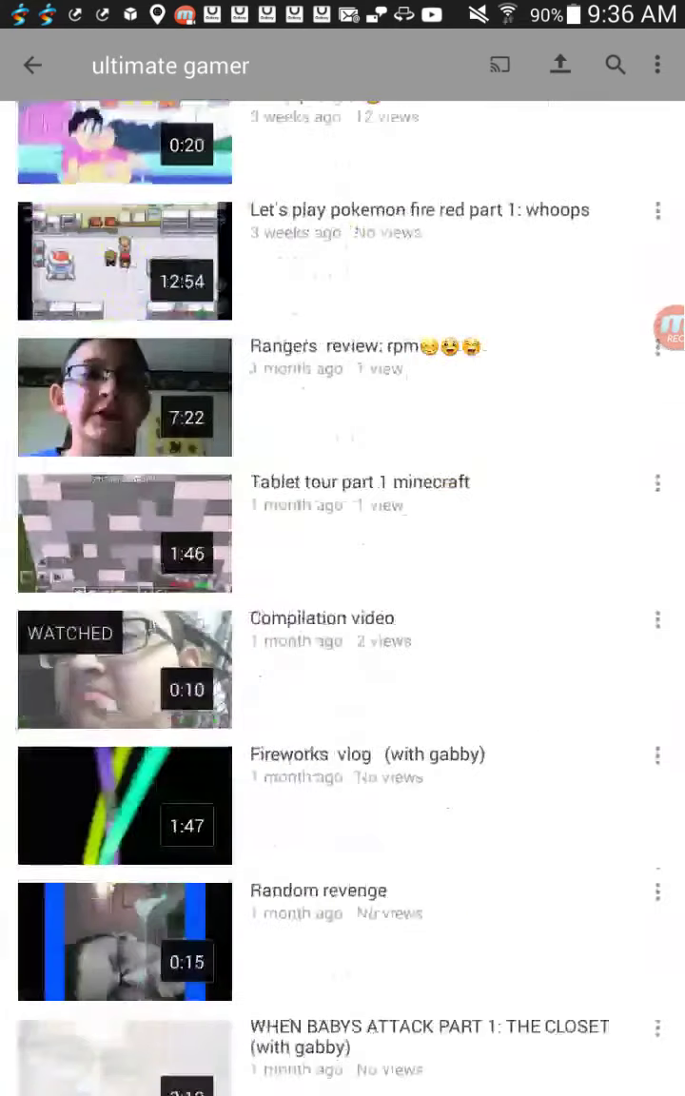
pyautogui.scroll(-3, 342, 571)
pyautogui.scroll(-3, 342, 571)
pyautogui.scroll(-2, 343, 570)
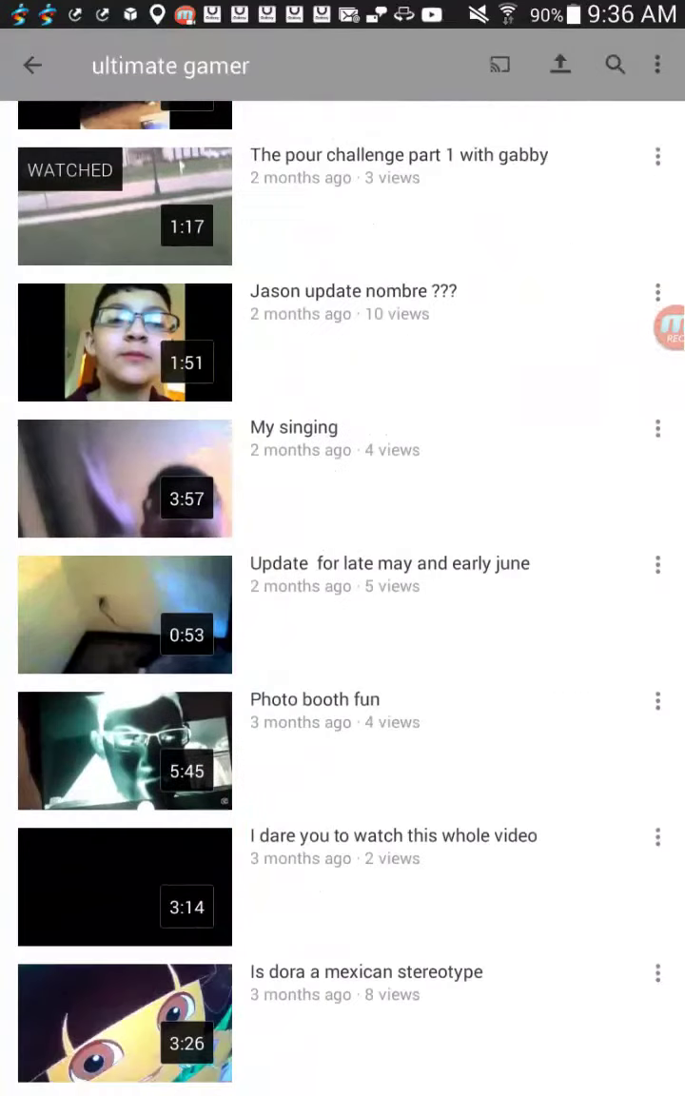
pyautogui.scroll(-2, 342, 571)
pyautogui.scroll(-4, 343, 571)
pyautogui.scroll(-3, 343, 571)
pyautogui.scroll(-1, 342, 571)
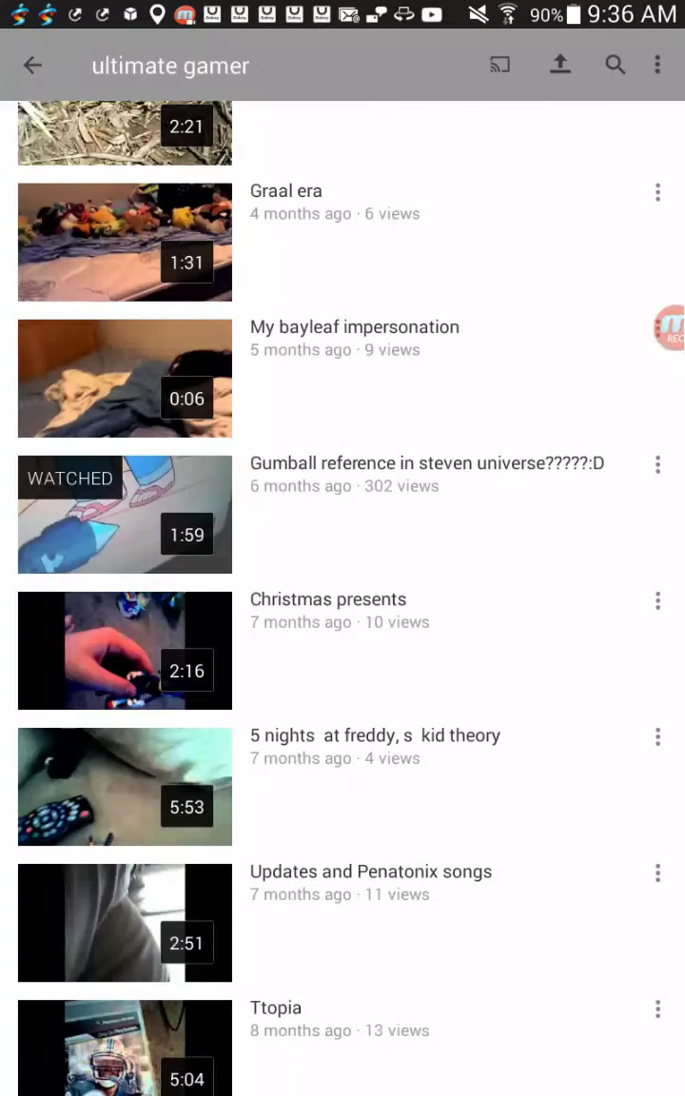
# Move from the ultimate gamer channel's uploads to its PLAYLISTS tab.
pyautogui.moveTo(571, 570); pyautogui.dragTo(95, 571)
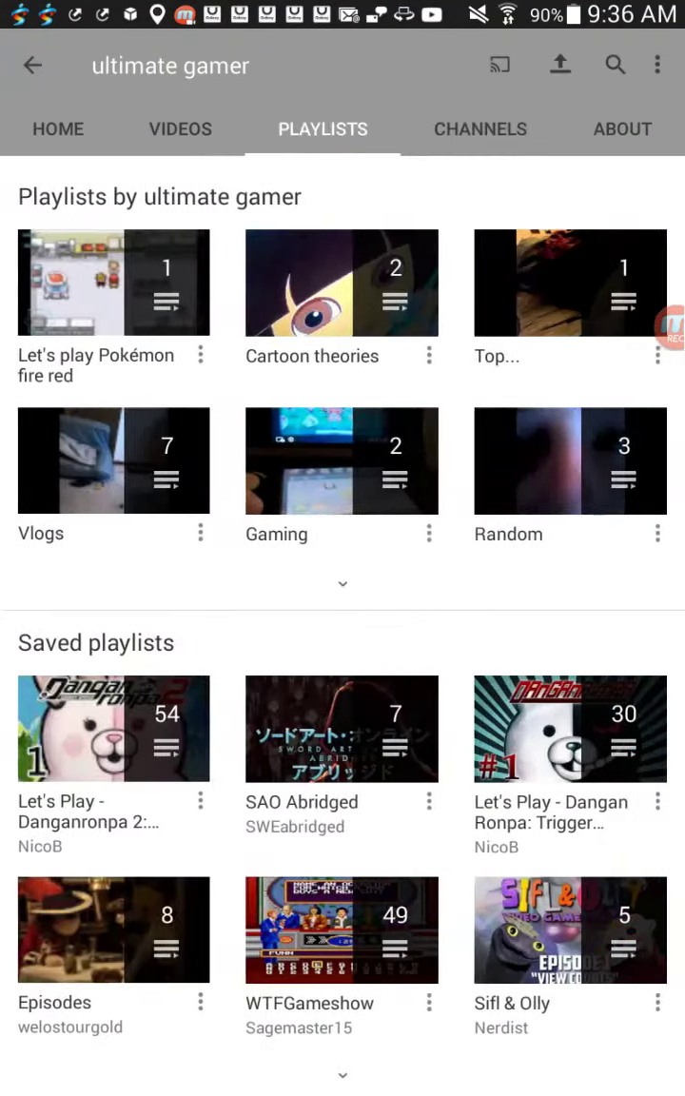
# Browse the channel's subscribed channels, About, videos and home tabs.
pyautogui.moveTo(571, 570); pyautogui.dragTo(95, 571)
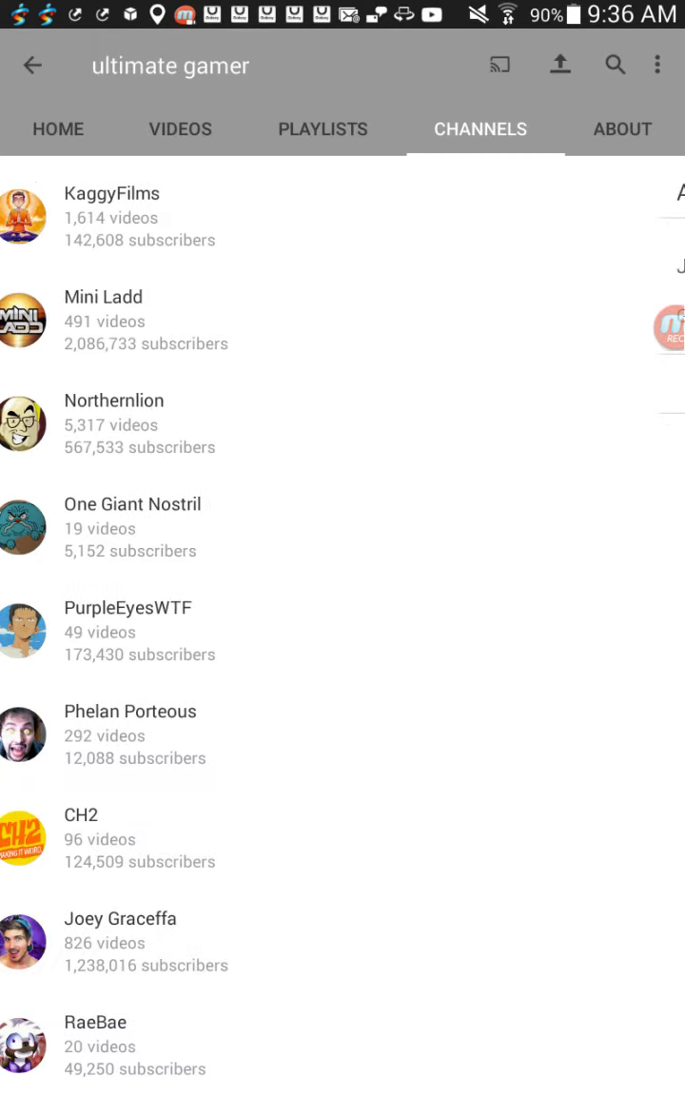
pyautogui.moveTo(143, 571); pyautogui.dragTo(571, 571)
pyautogui.moveTo(143, 571); pyautogui.dragTo(571, 571)
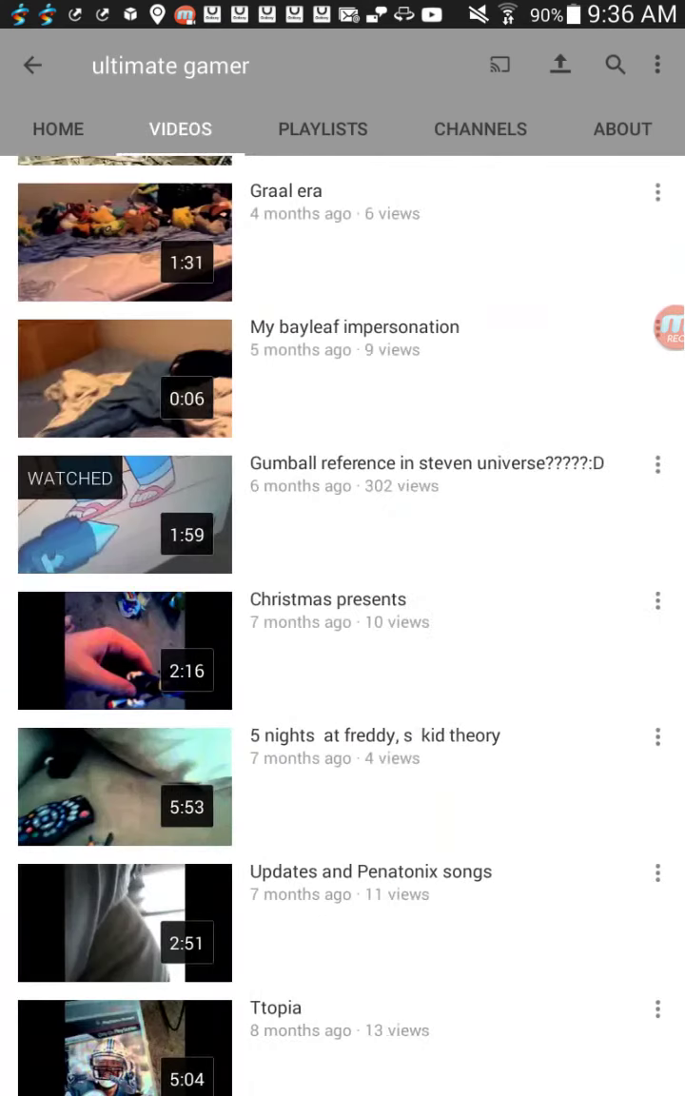
pyautogui.moveTo(142, 571)
pyautogui.mouseDown()
pyautogui.moveTo(571, 571)
pyautogui.moveTo(143, 570)
pyautogui.mouseUp()
pyautogui.moveTo(571, 571); pyautogui.dragTo(143, 571)
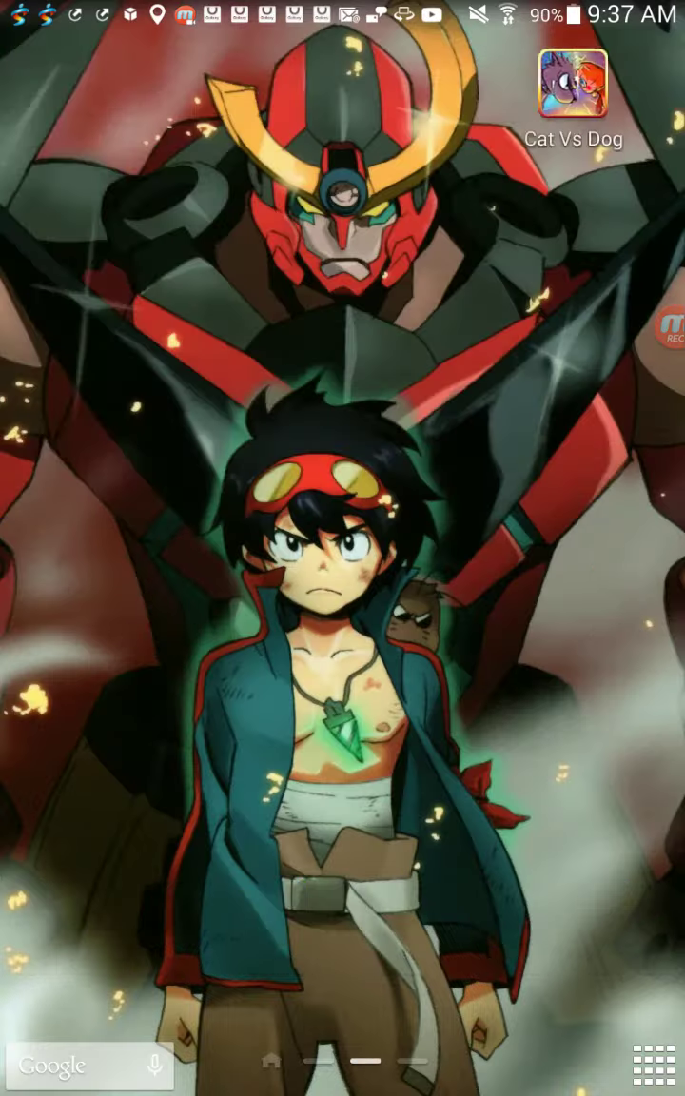
pyautogui.press('Home')
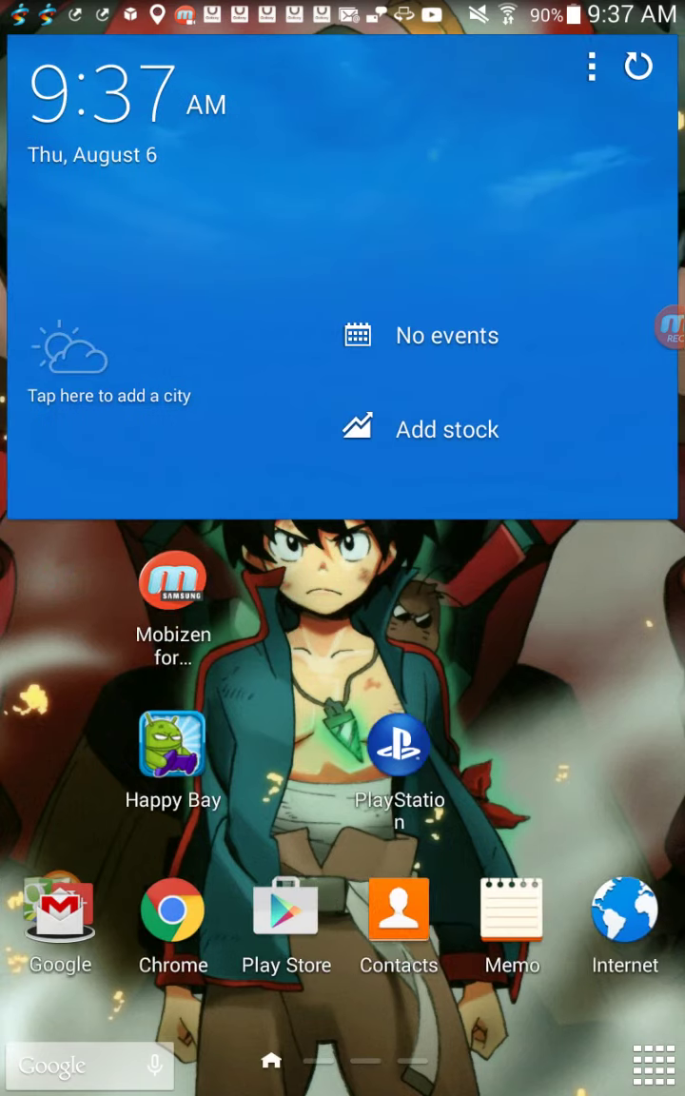
# Go home from YouTube and move to the home page with the GALAXY Apps panel.
pyautogui.moveTo(571, 713); pyautogui.dragTo(95, 713)
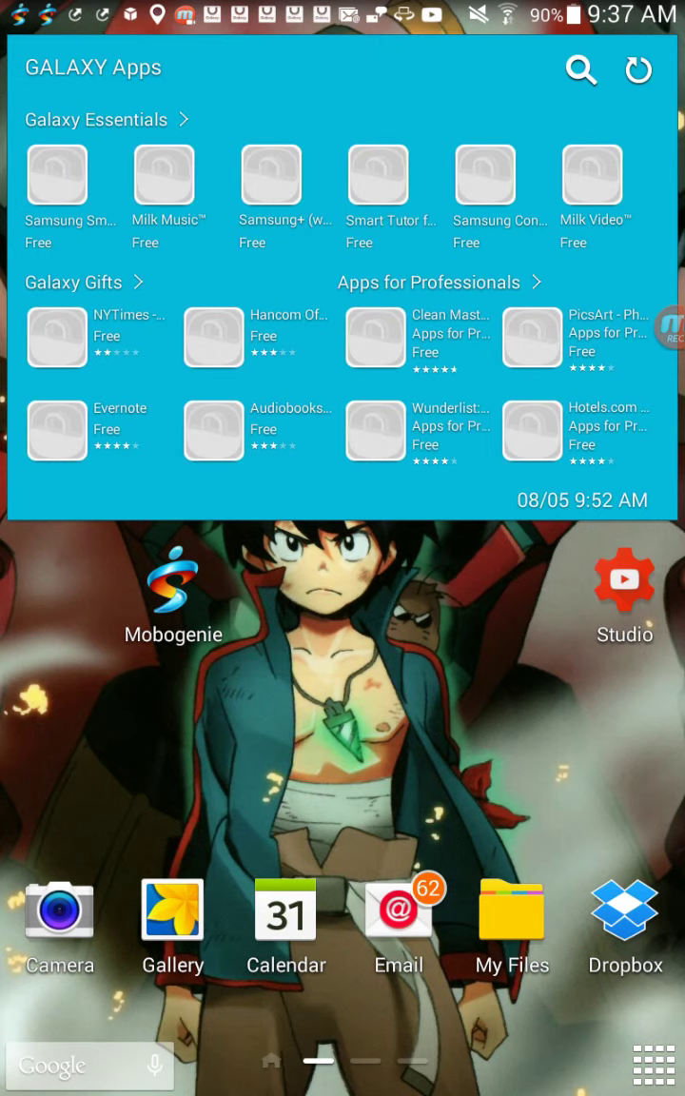
# From the third home page, page the app drawer to Cat Vs Dog and back to the YouTube page.
pyautogui.moveTo(571, 714); pyautogui.dragTo(95, 714)
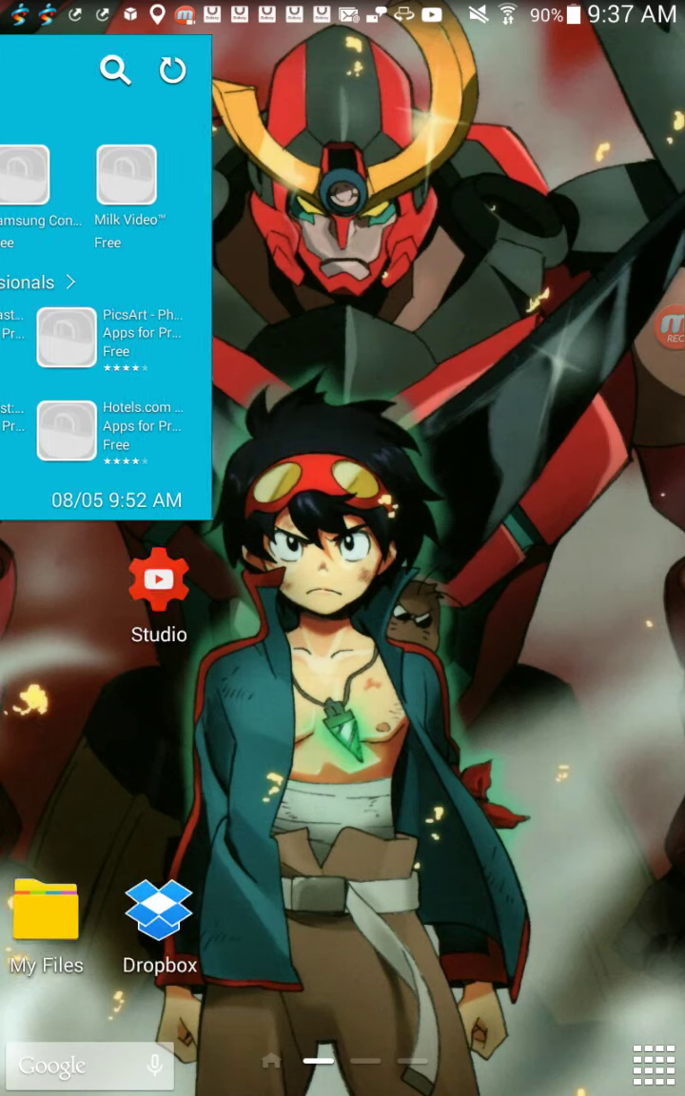
pyautogui.moveTo(571, 714); pyautogui.dragTo(95, 713)
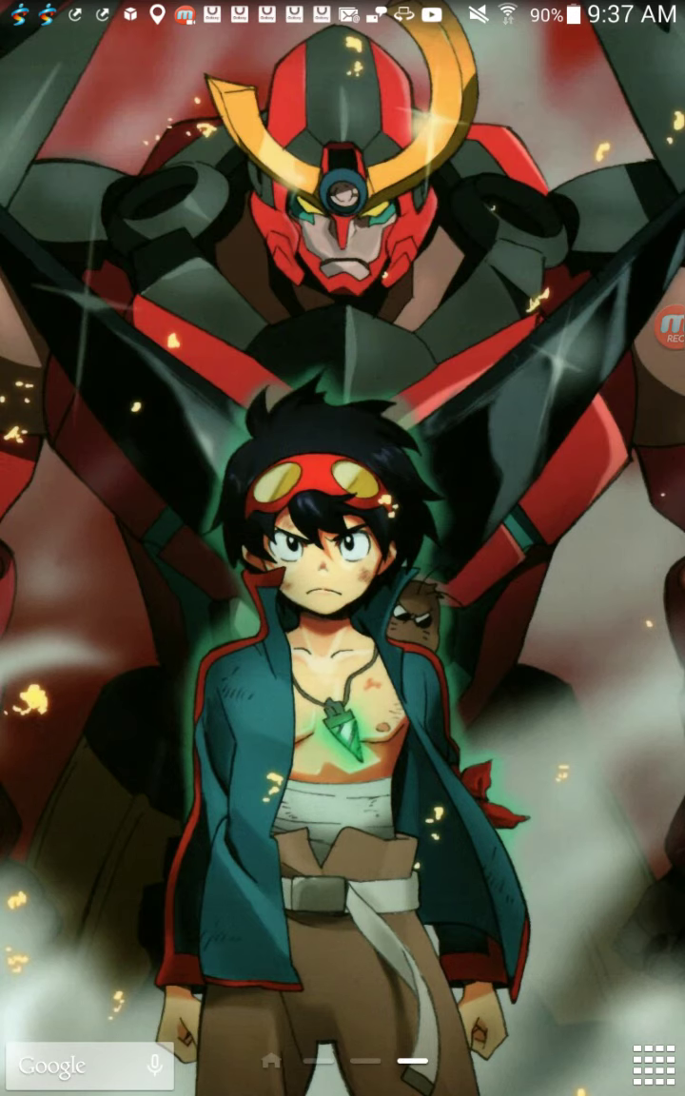
pyautogui.click(653, 1064)
pyautogui.moveTo(571, 571); pyautogui.dragTo(96, 571)
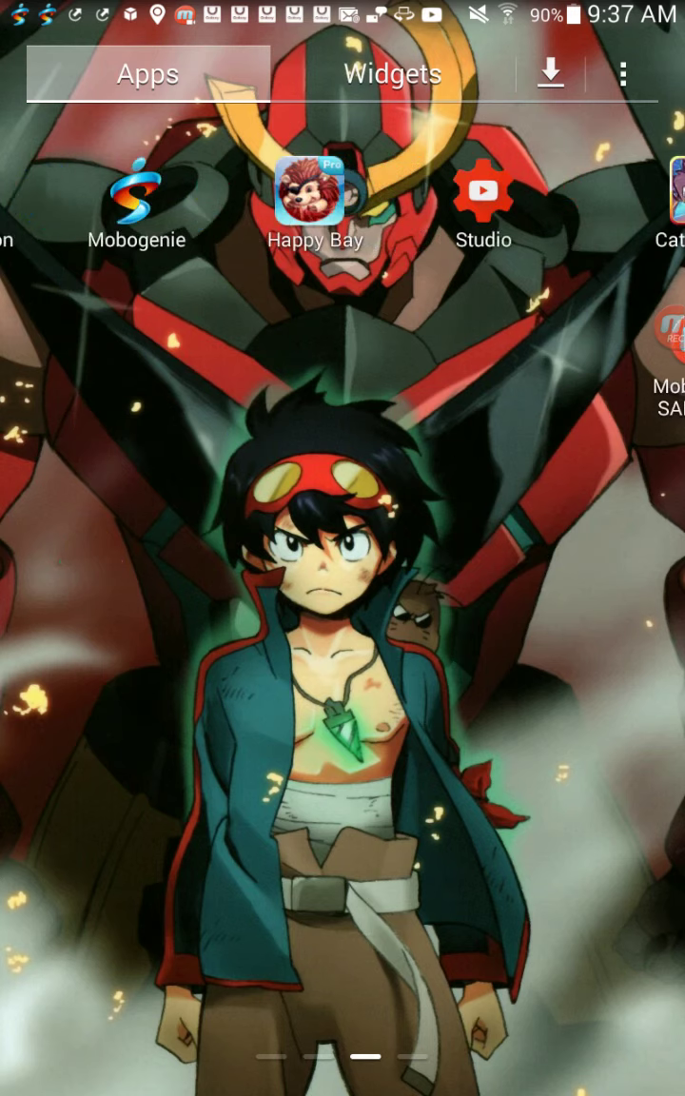
pyautogui.moveTo(571, 571); pyautogui.dragTo(95, 571)
pyautogui.moveTo(571, 571); pyautogui.dragTo(95, 571)
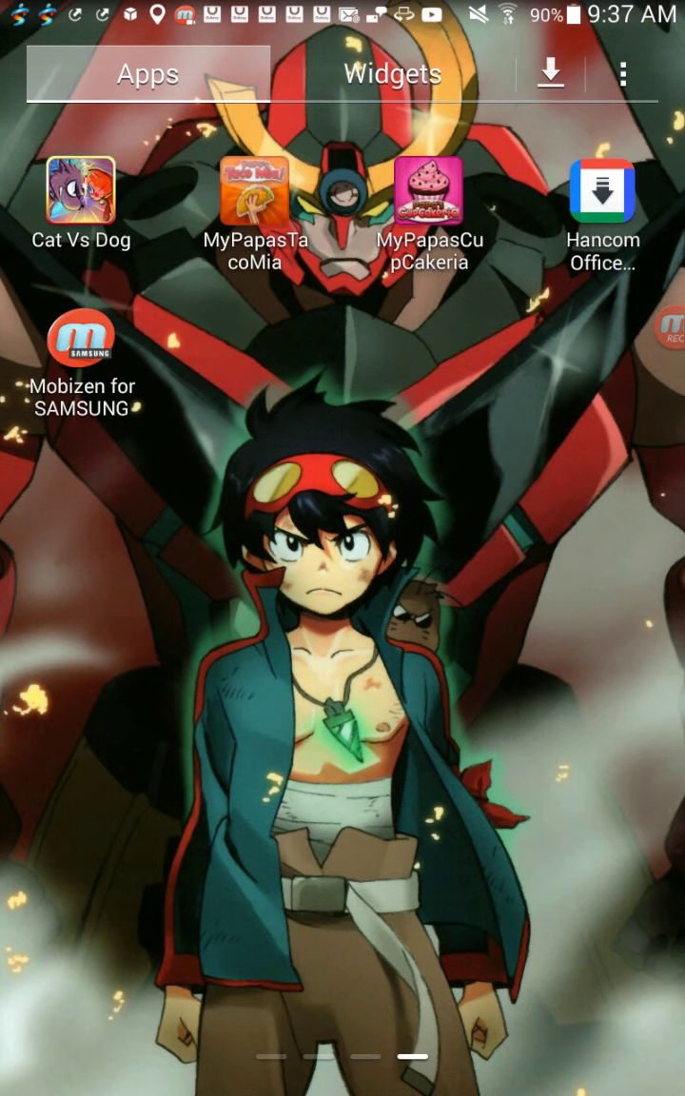
pyautogui.moveTo(95, 571); pyautogui.dragTo(571, 571)
pyautogui.moveTo(95, 571); pyautogui.dragTo(571, 571)
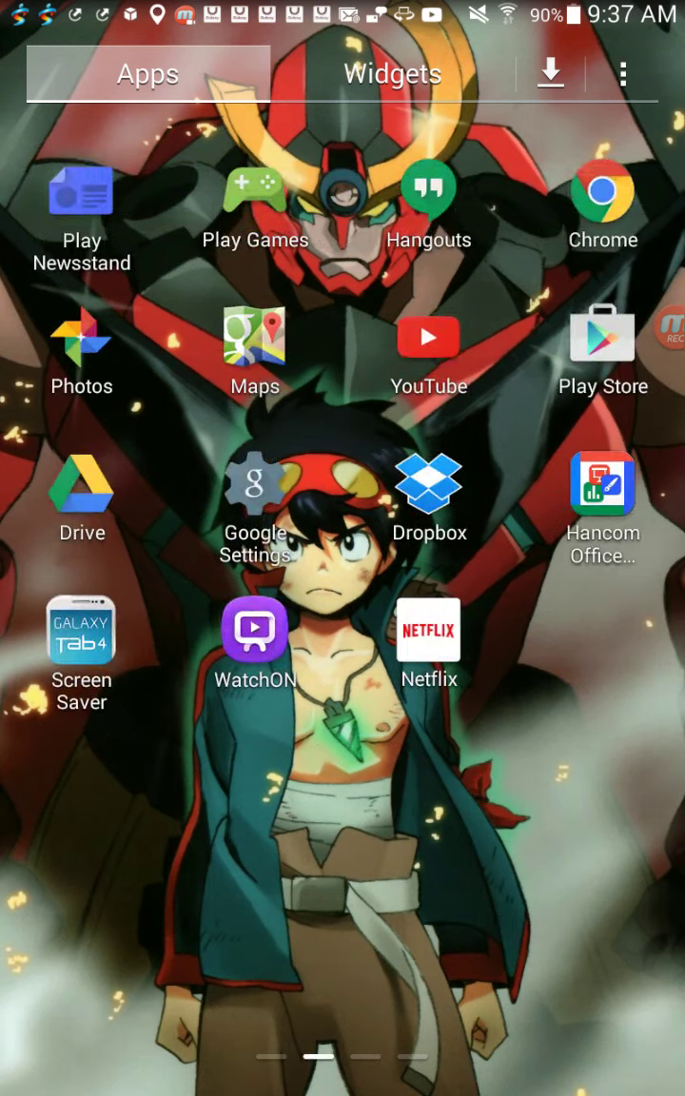
pyautogui.moveTo(571, 571)
pyautogui.mouseDown()
pyautogui.moveTo(95, 571)
pyautogui.moveTo(571, 570)
pyautogui.mouseUp()
# Move to the PlayStation and Studio app page and show the recent apps.
pyautogui.moveTo(523, 571); pyautogui.dragTo(143, 571)
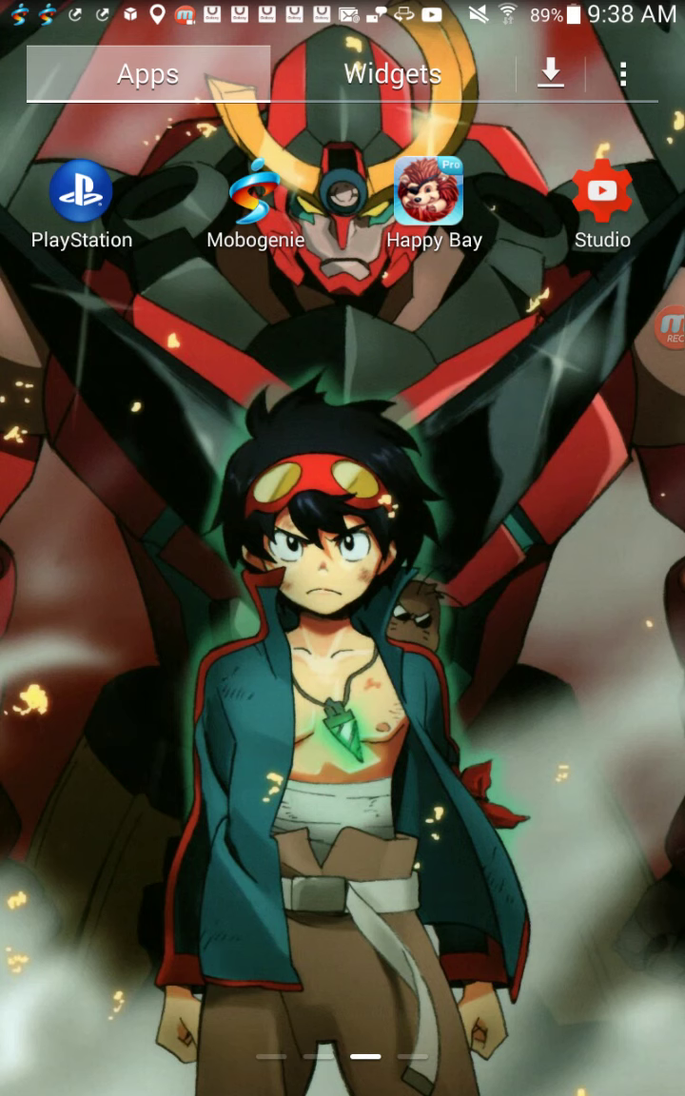
pyautogui.press('super')
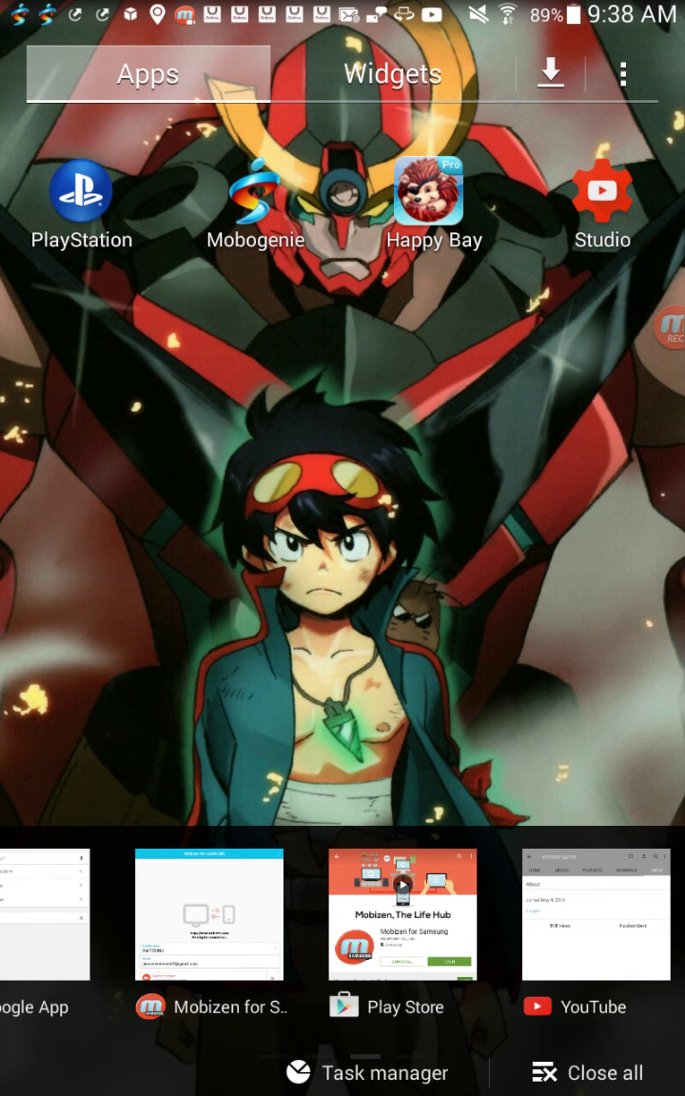
# Stop the Mobizen recording from its REC bubble, then bring its menu back up.
pyautogui.click(672, 326)
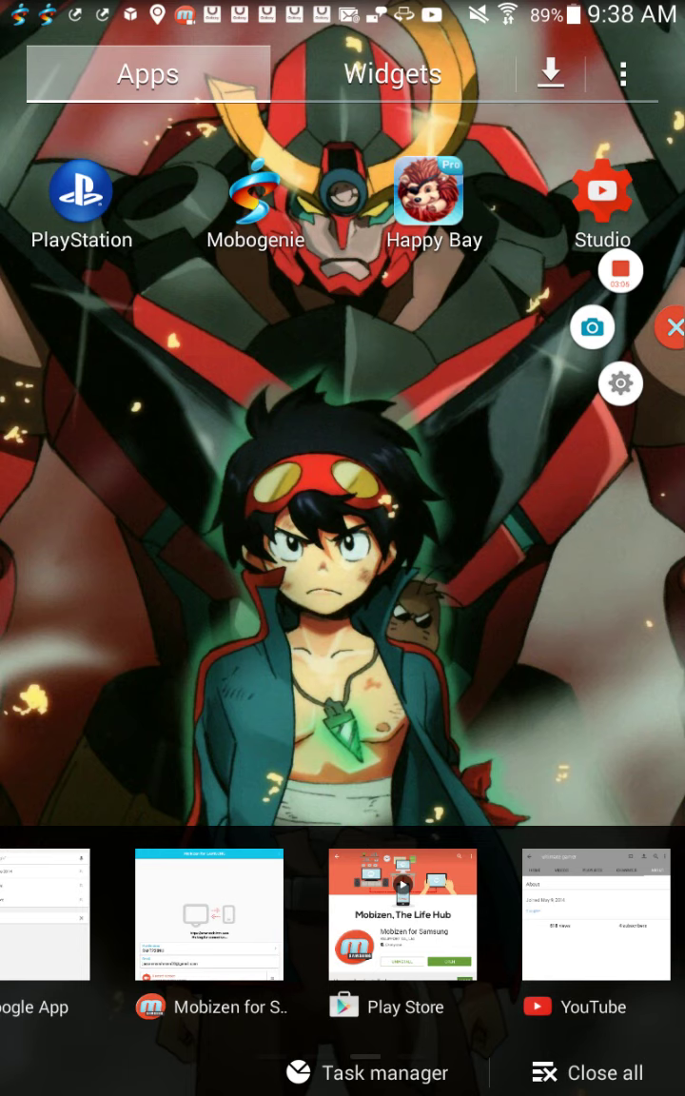
pyautogui.click(671, 326)
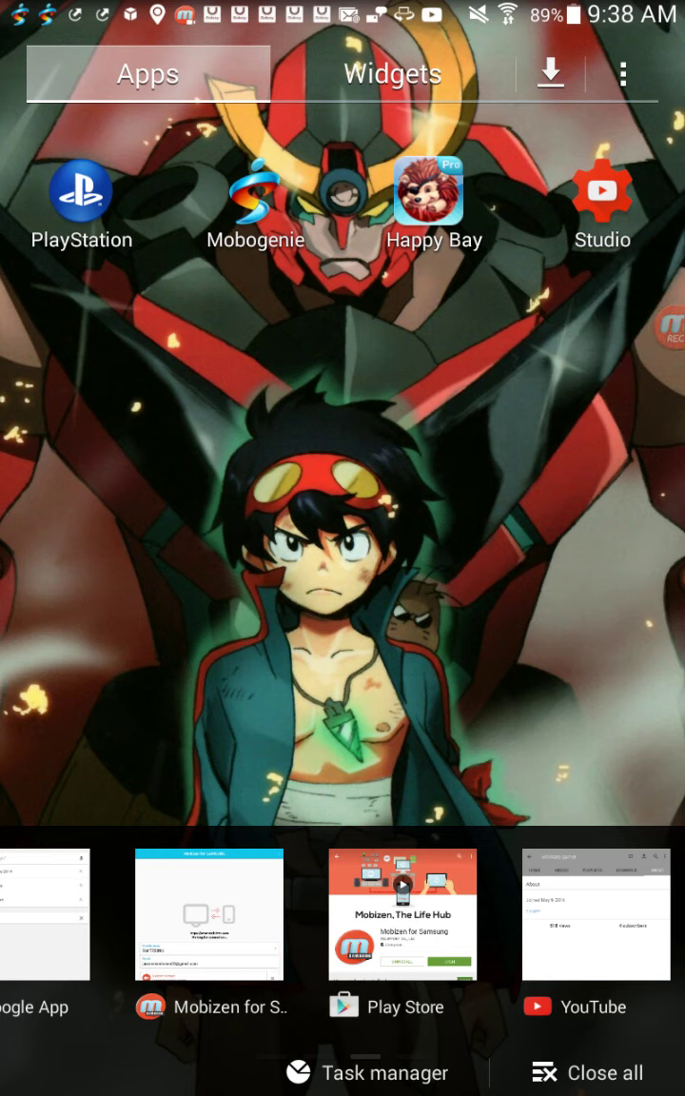
pyautogui.click(662, 326)
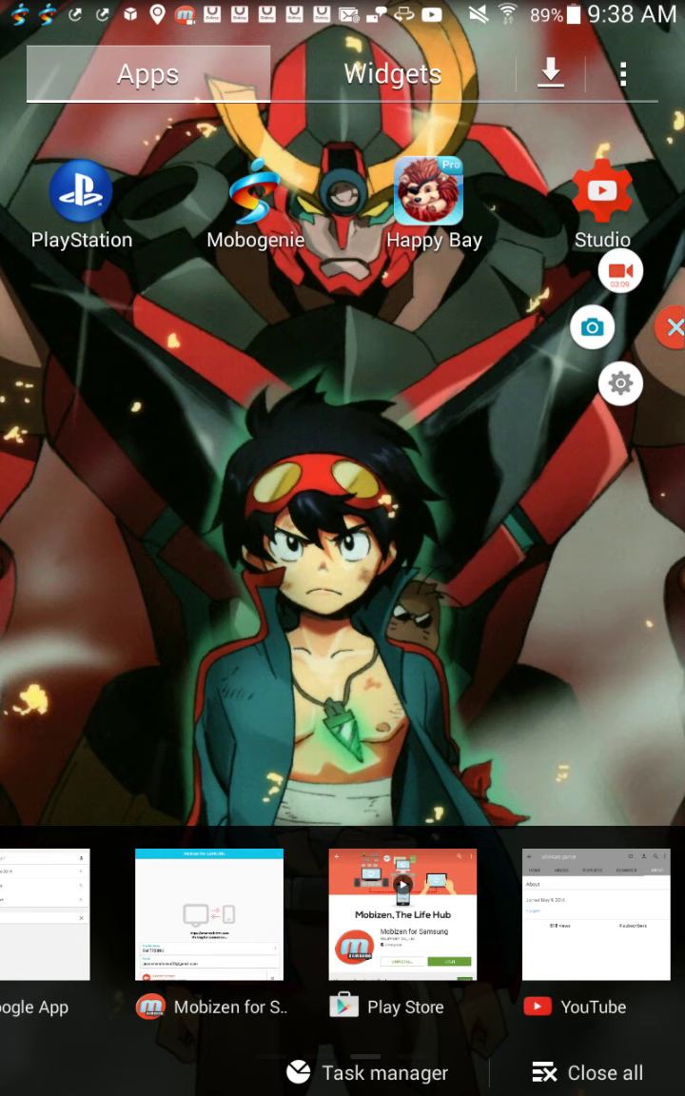